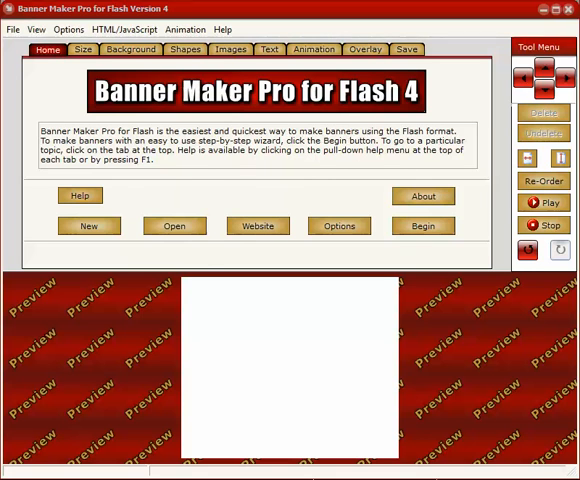
# - Show the banner size settings with 300 x 250 Medium Rectangle selected
pyautogui.hotkey('ctrl', 'Tab')
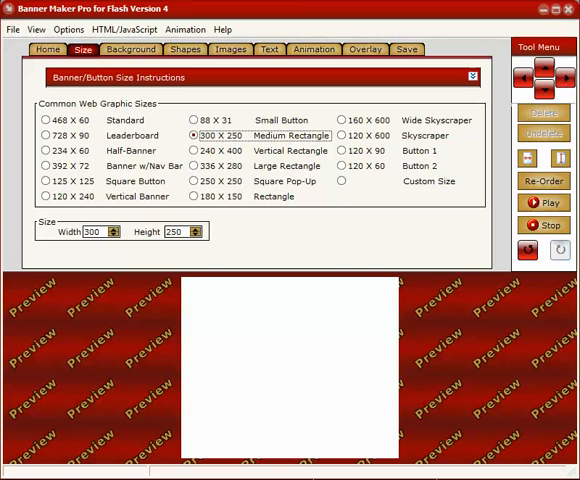
# - Set the banner background colour to dark red
pyautogui.click(131, 49)
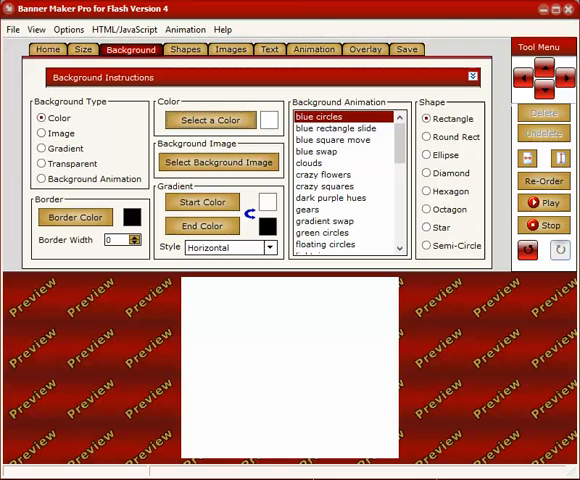
pyautogui.click(210, 120)
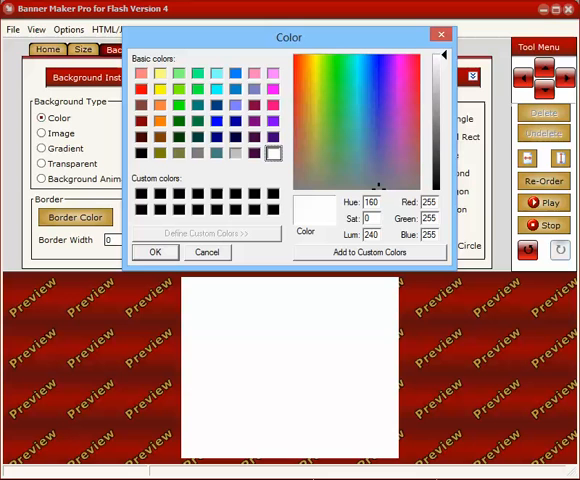
pyautogui.click(141, 121)
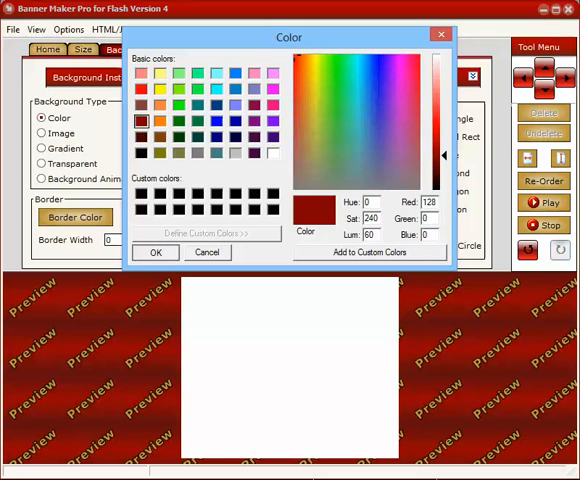
pyautogui.press('Return')
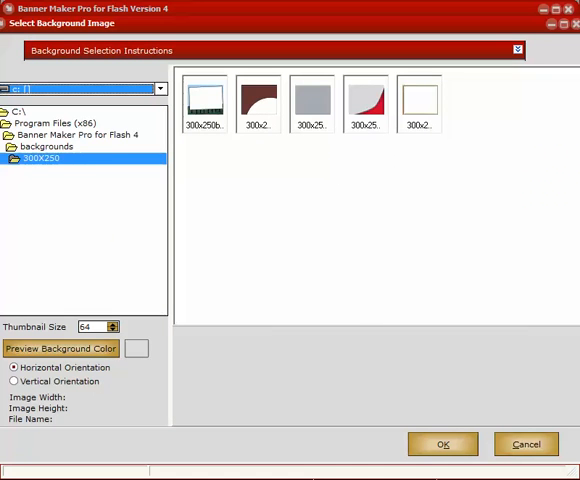
# - Set the 300x250stone.gif grey stone image as the banner background
pyautogui.click(311, 102)
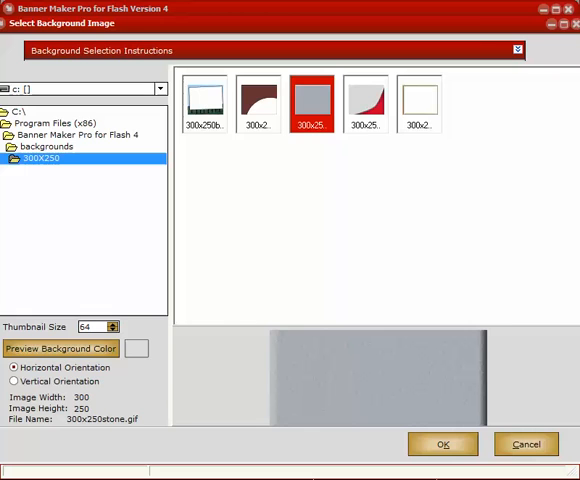
pyautogui.press('Return')
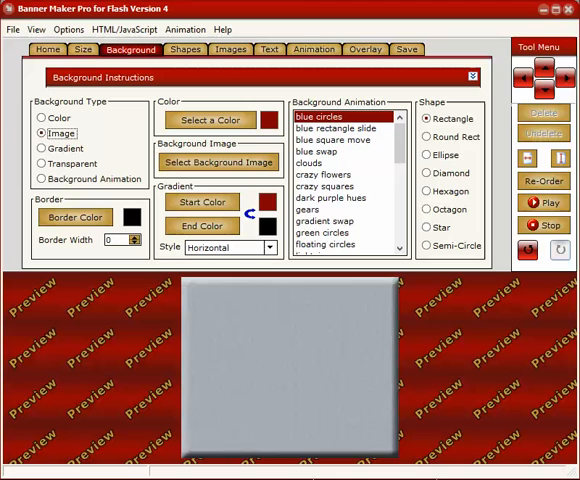
# - Make the background a gradient with the Elliptical style
pyautogui.click(41, 148)
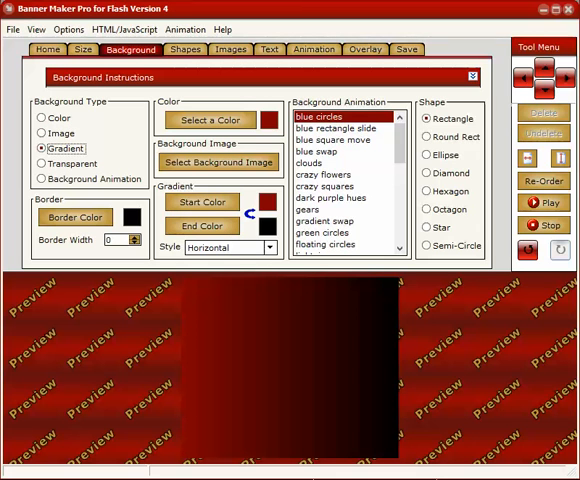
pyautogui.click(269, 247)
pyautogui.press('Up')
pyautogui.press('Up')
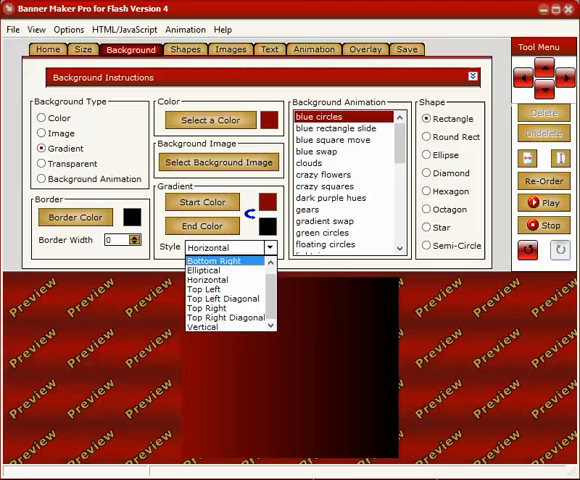
pyautogui.press('Down')
pyautogui.press('Return')
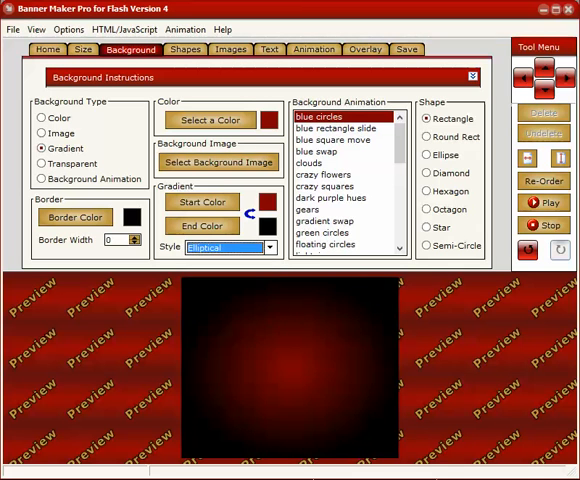
# - Change the gradient style to Top Left Diagonal, then switch to an animated background
pyautogui.hotkey('alt', 'Down')
pyautogui.press('Down')
pyautogui.press('Down')
pyautogui.press('Down')
pyautogui.press('Return')
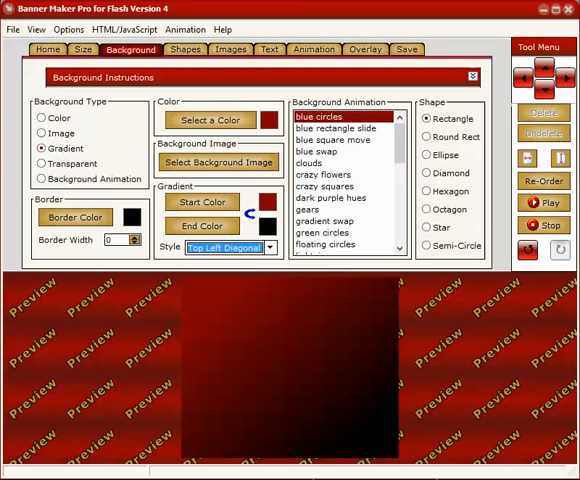
pyautogui.click(41, 178)
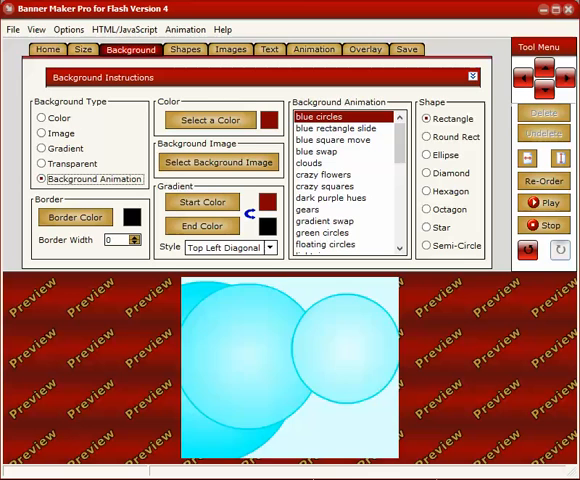
# - Try the clouds animation, return to the gradient background and set border width 2
pyautogui.press('Down')
pyautogui.press('Down')
pyautogui.press('Down')
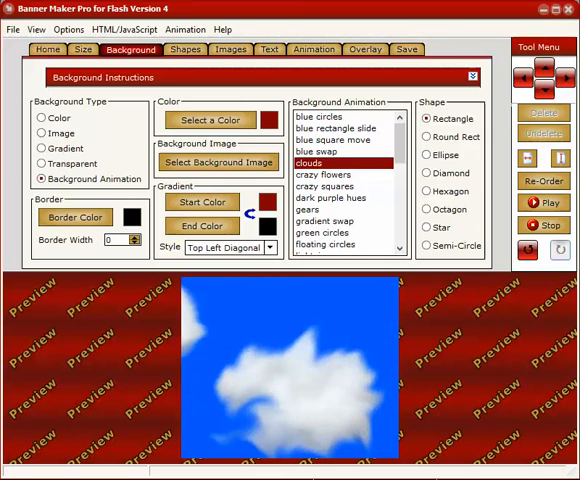
pyautogui.click(42, 148)
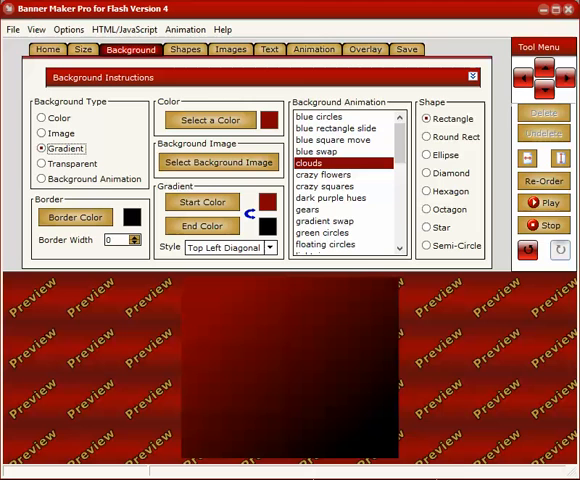
pyautogui.click(134, 237)
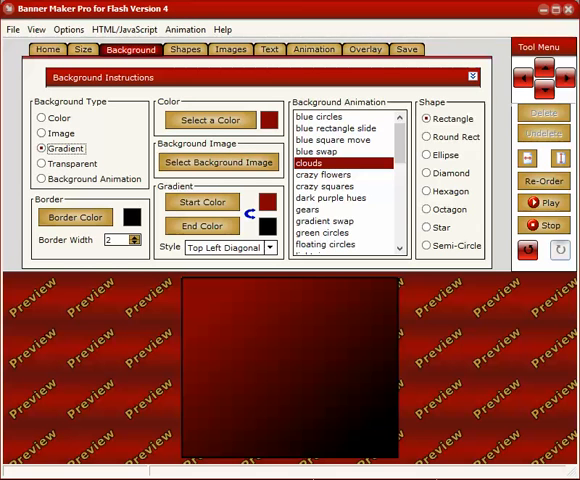
pyautogui.hotkey('ctrl', 'Tab')
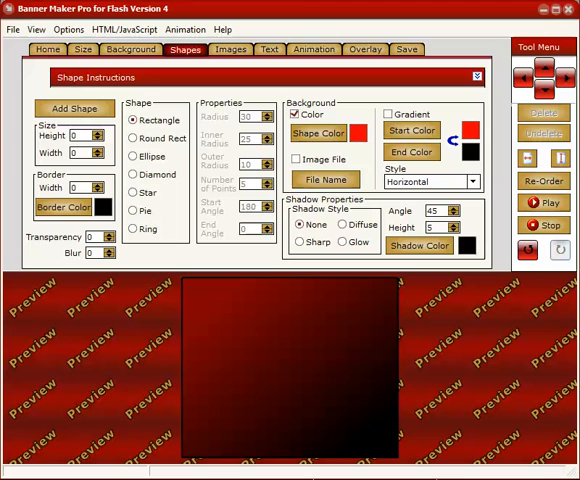
# - Add a red shape and change it from rectangle through ellipse and diamond to a star
pyautogui.click(74, 108)
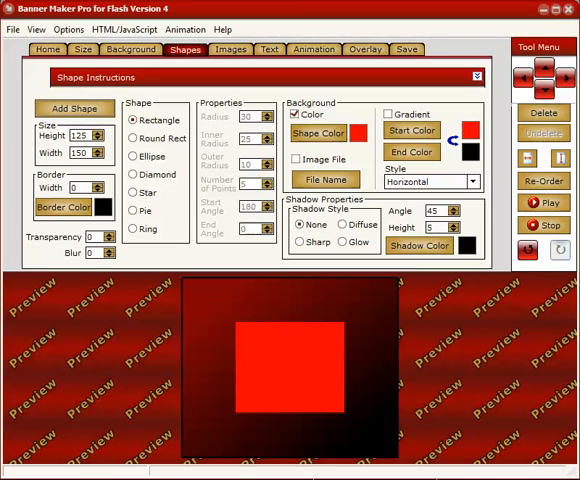
pyautogui.click(133, 156)
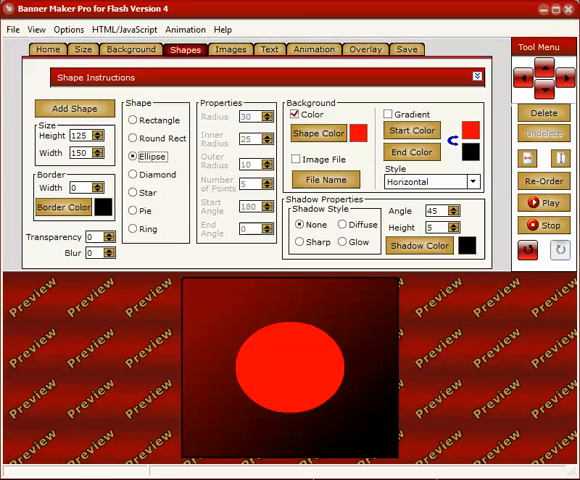
pyautogui.press('Down')
pyautogui.press('Down')
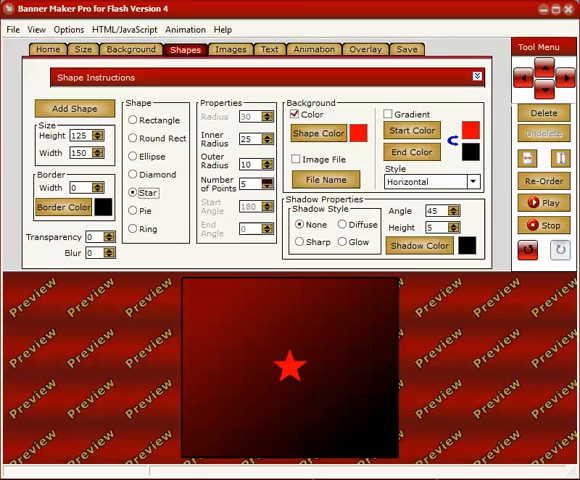
# - Give the star 20 points with inner radius 50
pyautogui.click(267, 181)
pyautogui.click(267, 181)
pyautogui.click(267, 181)
pyautogui.press('Up')
pyautogui.press('Up')
pyautogui.press('Up')
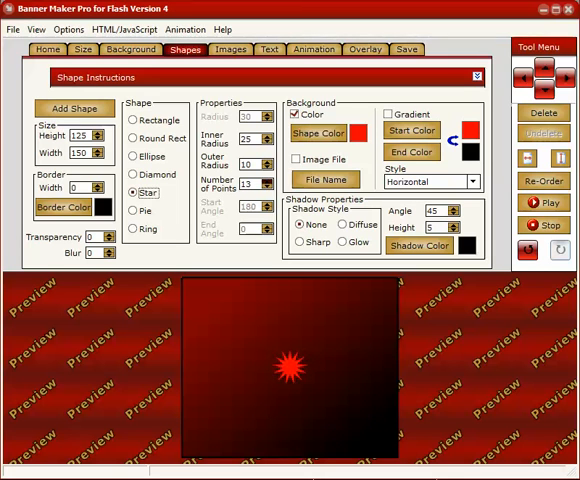
pyautogui.press('Up')
pyautogui.press('Up')
pyautogui.press('Up')
pyautogui.press('Up')
pyautogui.press('Up')
pyautogui.press('Up')
pyautogui.press('Up')
pyautogui.press('Up')
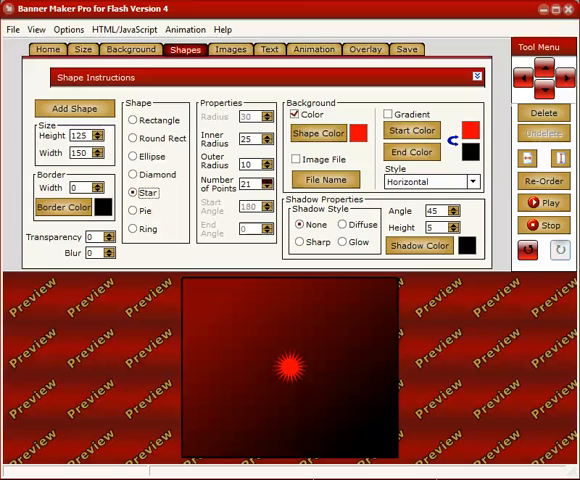
pyautogui.press('Down')
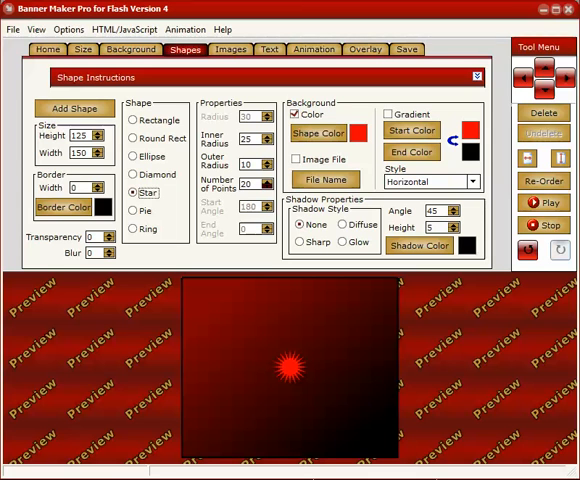
pyautogui.hotkey('shift', 'Tab')
pyautogui.hotkey('shift', 'Tab')
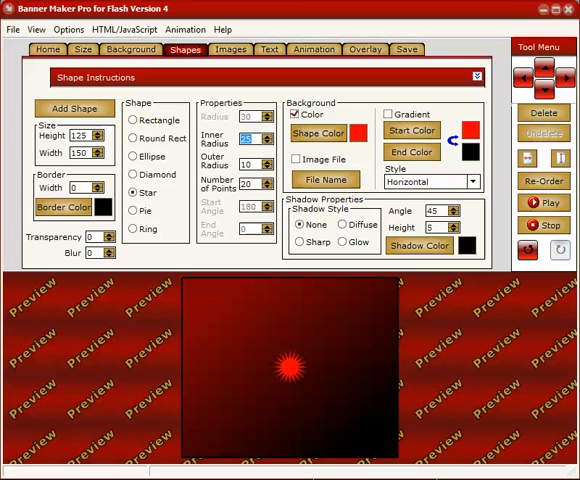
pyautogui.write('50')
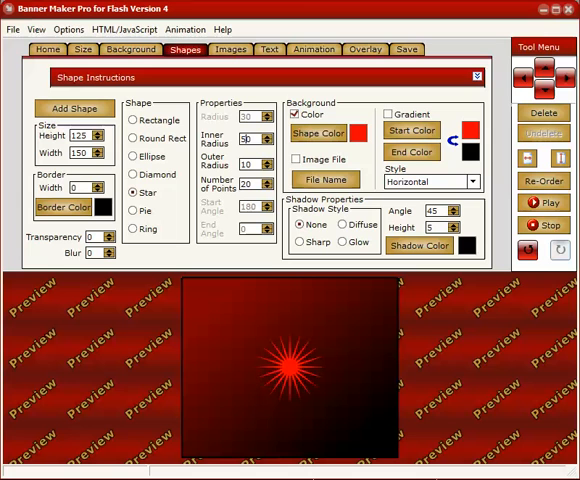
pyautogui.press('Tab')
pyautogui.write('60')
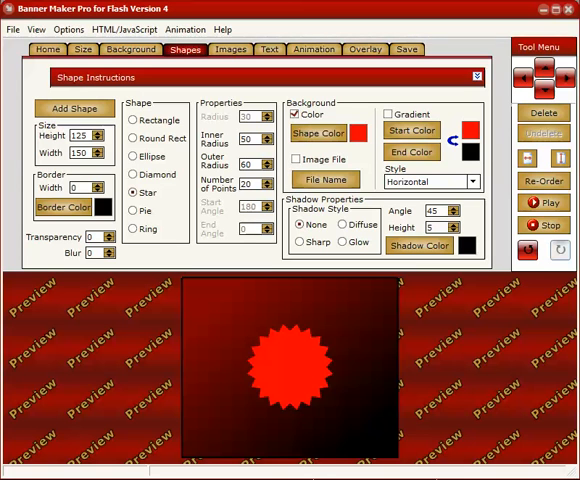
# - Set outer radius 60, a black border of width 2, and centre the star horizontally
pyautogui.doubleClick(246, 164)
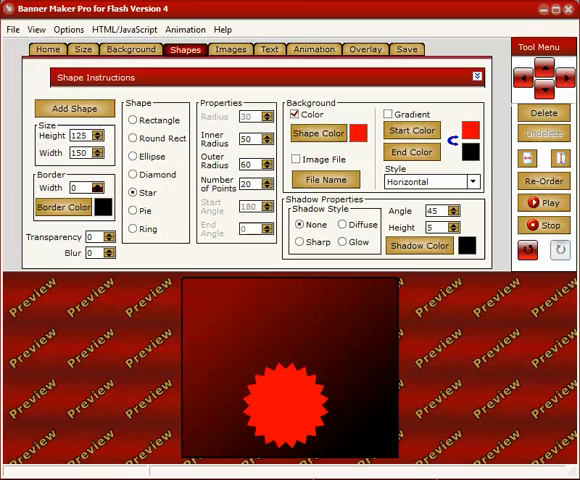
pyautogui.click(97, 184)
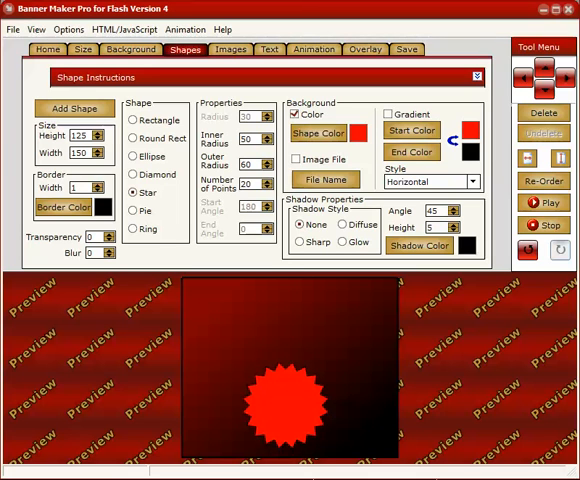
pyautogui.click(97, 184)
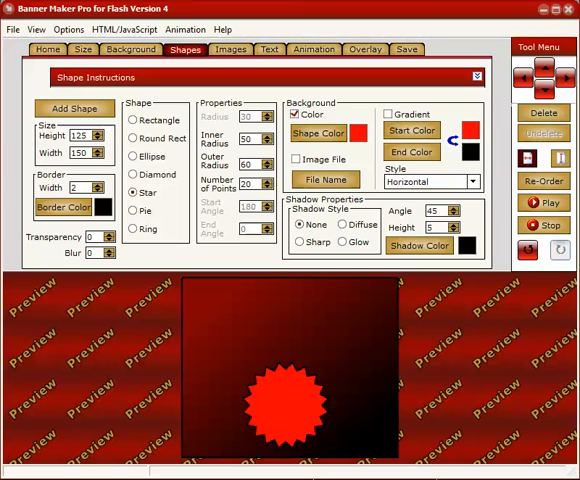
pyautogui.click(527, 158)
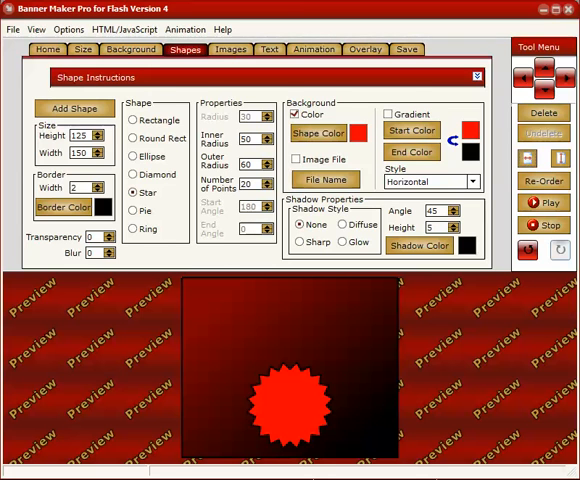
pyautogui.click(230, 49)
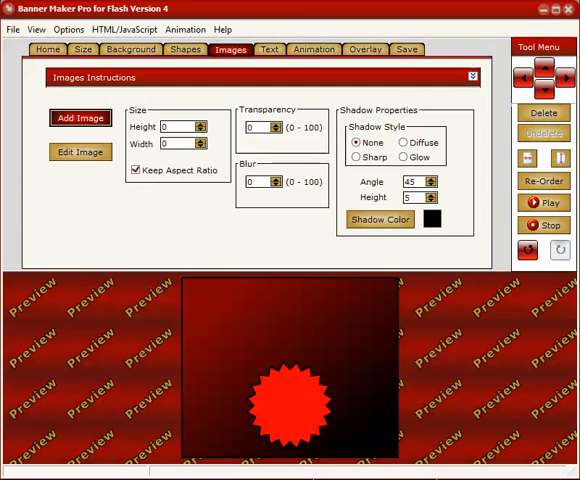
pyautogui.click(80, 118)
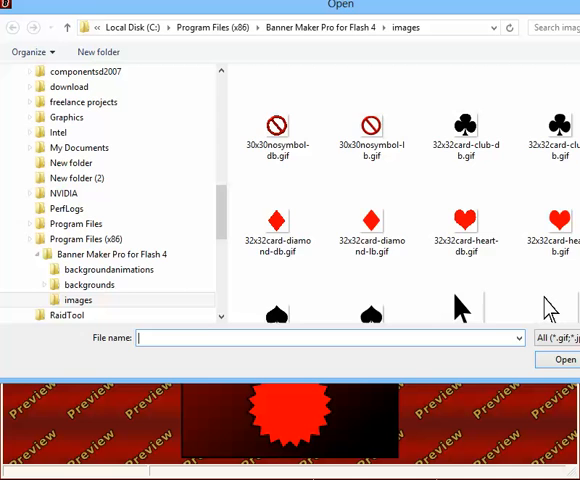
pyautogui.scroll(-5, 400, 190)
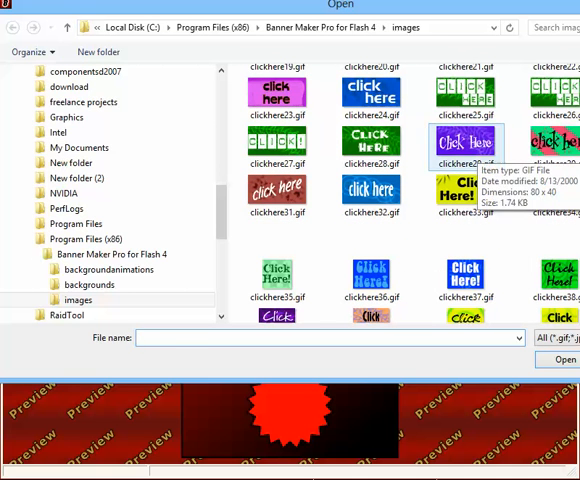
pyautogui.doubleClick(466, 142)
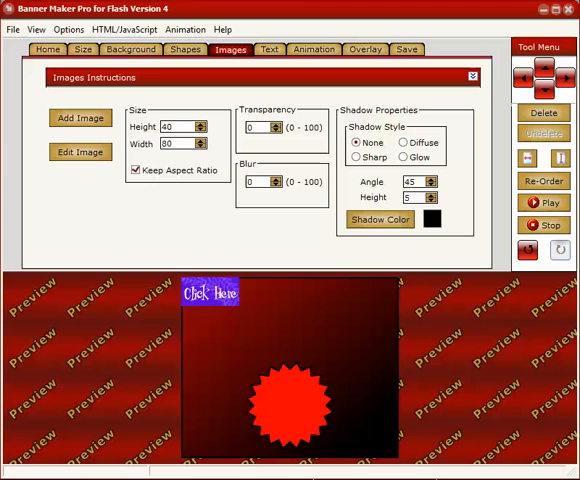
pyautogui.moveTo(210, 292); pyautogui.dragTo(289, 408)
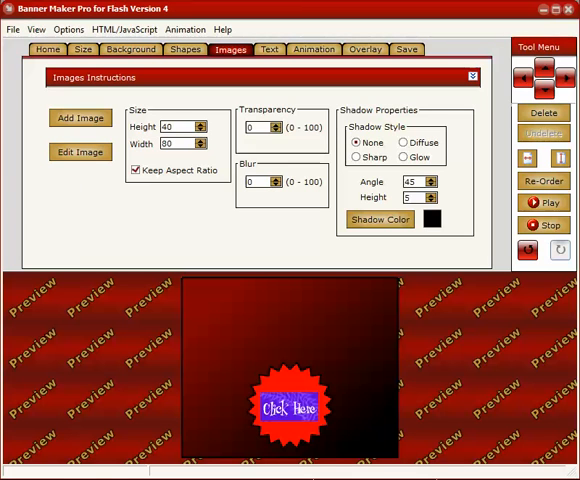
pyautogui.rightClick(283, 404)
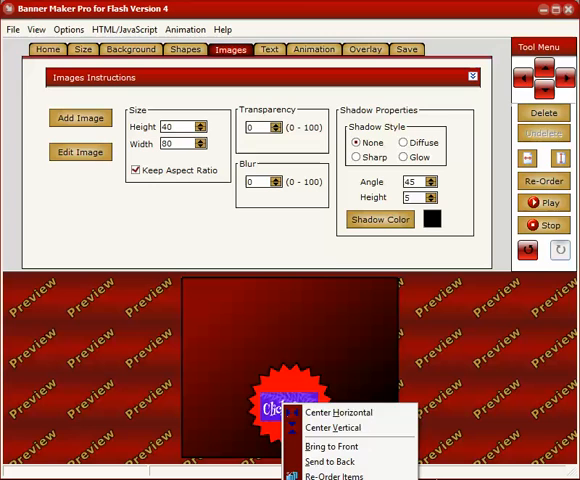
pyautogui.press('Delete')
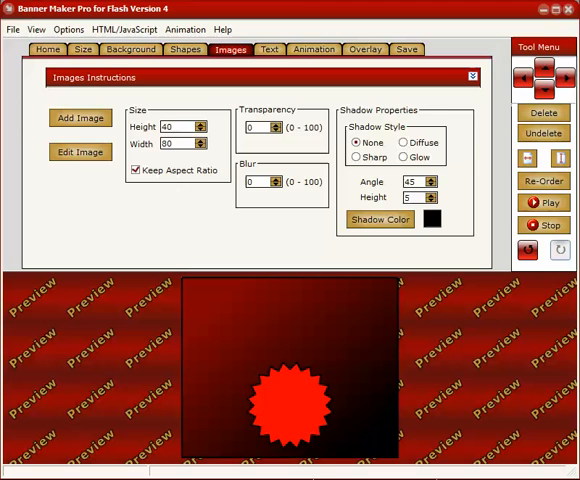
# - Add title text 'Banner Maker Pro for Flash' coloured white
pyautogui.click(269, 49)
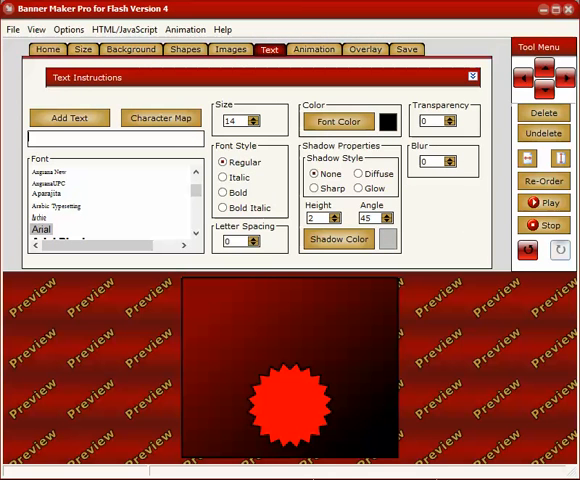
pyautogui.write('Banner Maker')
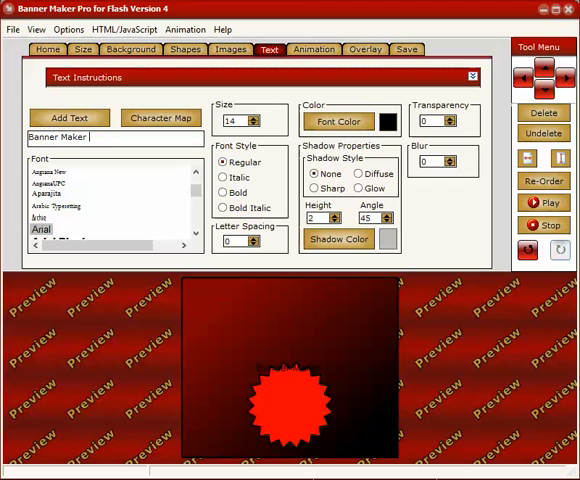
pyautogui.write(' Pro for Fla')
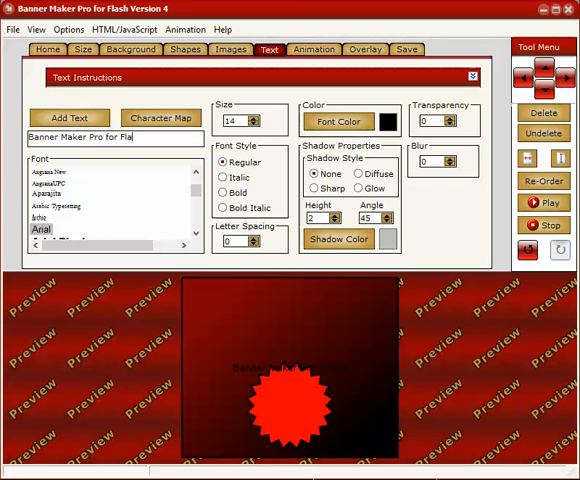
pyautogui.write('sh')
pyautogui.click(338, 121)
pyautogui.click(273, 152)
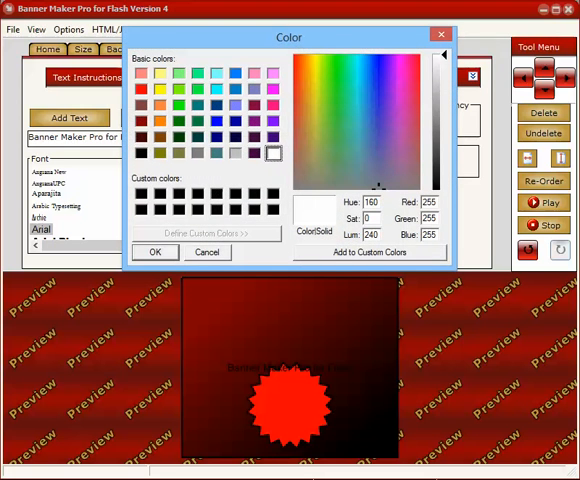
pyautogui.press('Return')
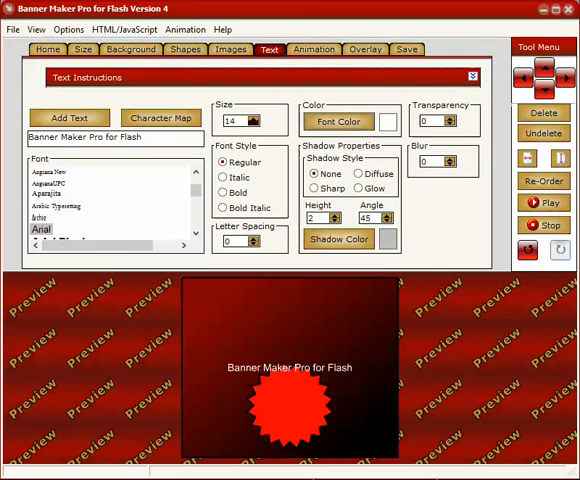
# - Enlarge the title to size 26 in Franklin Gothic Demi
pyautogui.click(253, 117)
pyautogui.click(253, 117)
pyautogui.click(253, 117)
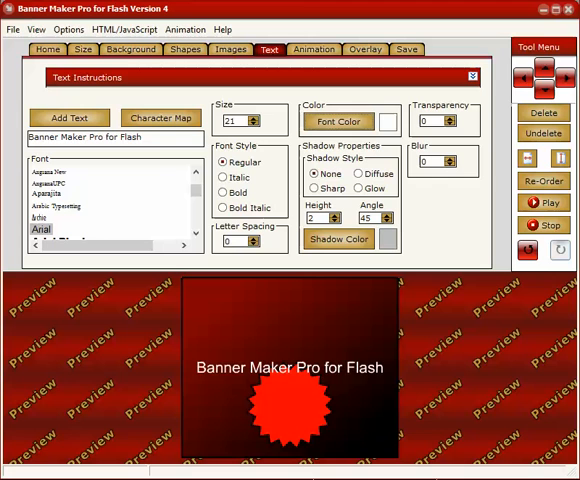
pyautogui.click(253, 117)
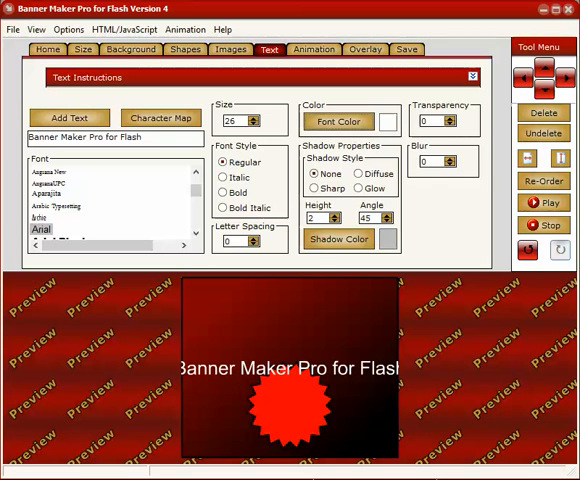
pyautogui.scroll(-2, 112, 200)
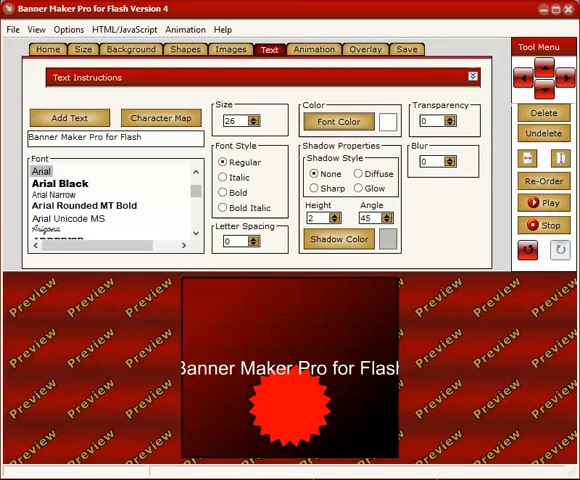
pyautogui.scroll(-2, 112, 200)
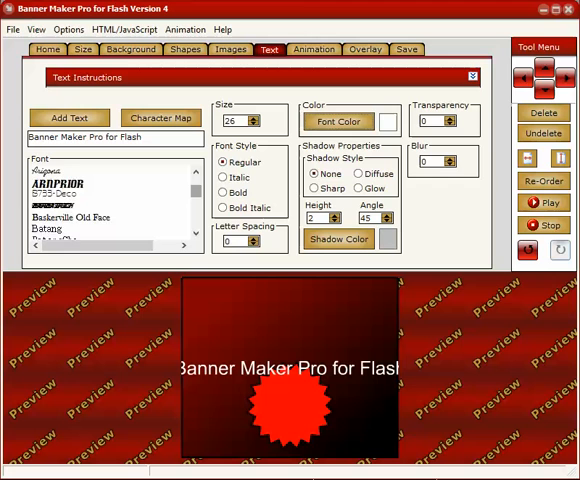
pyautogui.scroll(-5, 112, 200)
pyautogui.scroll(-8, 112, 200)
pyautogui.scroll(2, 112, 200)
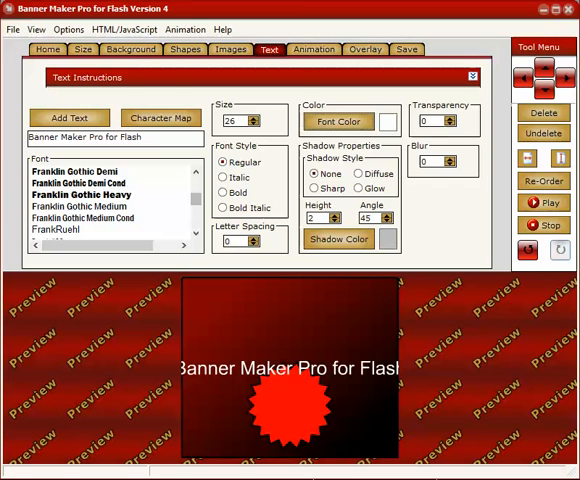
pyautogui.click(75, 171)
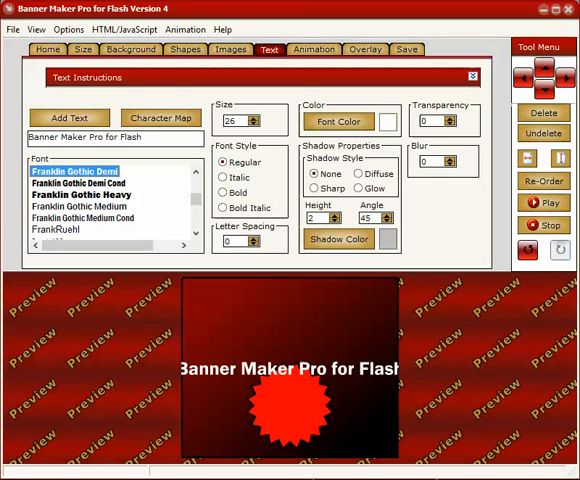
# - Change the title to Franklin Gothic Demi Cond, slightly larger, with a black shadow
pyautogui.press('Down')
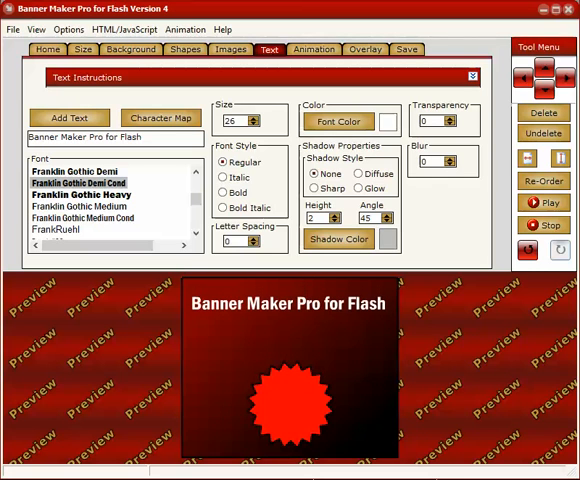
pyautogui.click(253, 117)
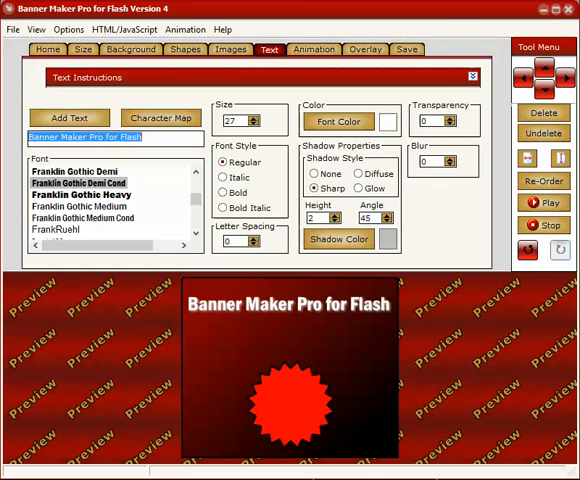
pyautogui.click(339, 239)
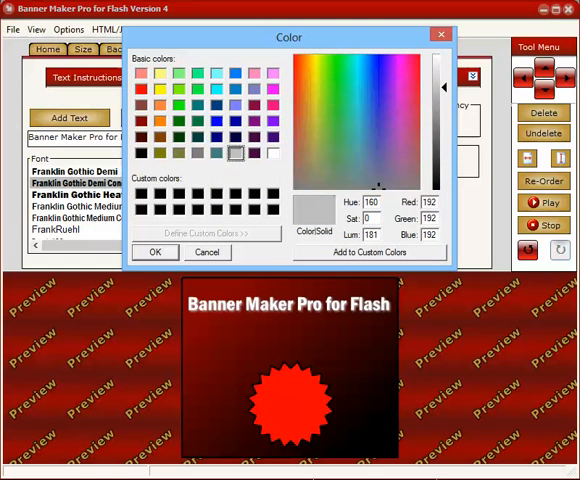
pyautogui.click(141, 152)
pyautogui.press('Return')
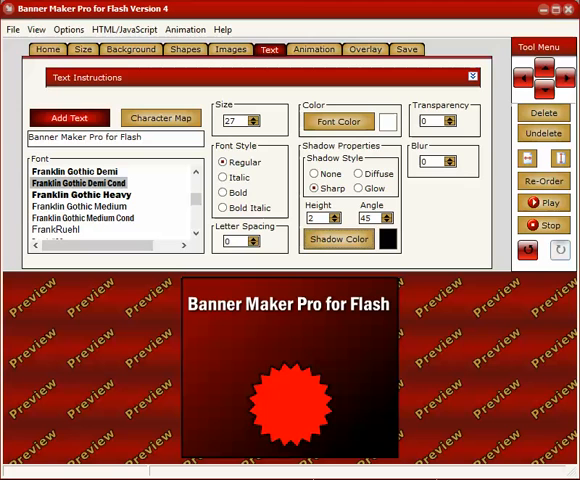
# - Add a 'Version 4' text on the star's centre at size 24
pyautogui.click(70, 118)
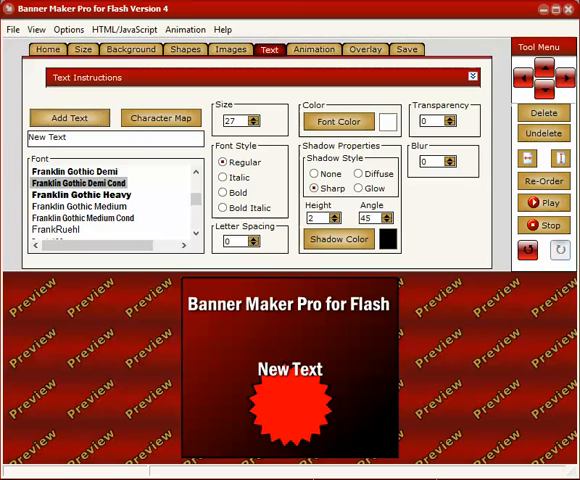
pyautogui.moveTo(29, 137); pyautogui.dragTo(68, 137)
pyautogui.write('Vers')
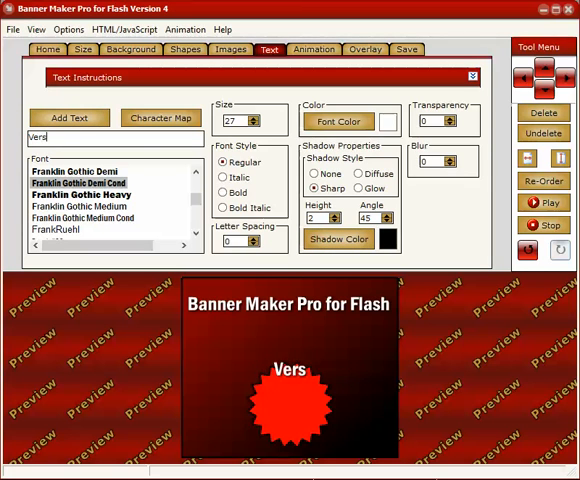
pyautogui.write('ion 4')
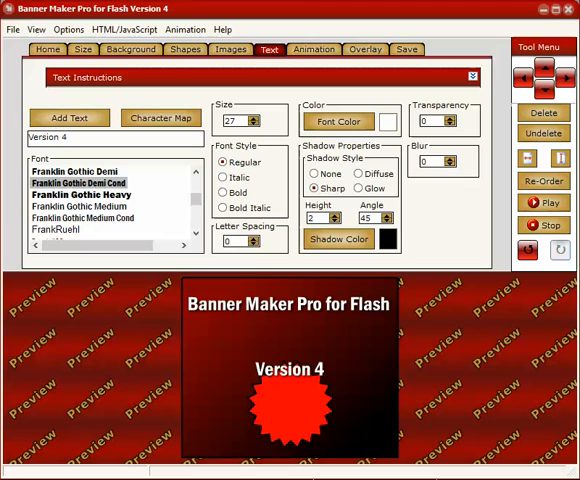
pyautogui.press('Down')
pyautogui.press('Down')
pyautogui.press('Down')
pyautogui.press('Down')
pyautogui.press('Down')
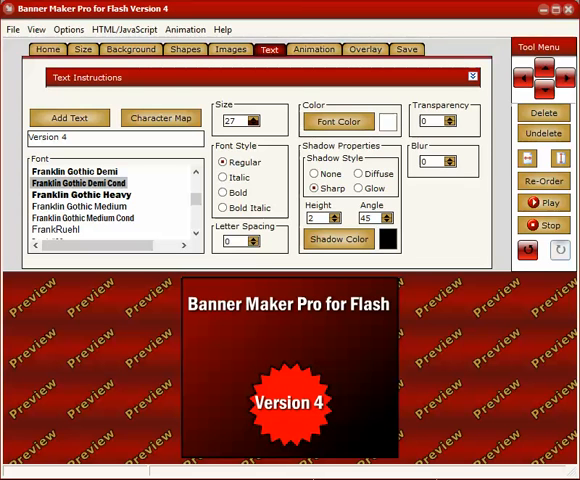
pyautogui.click(253, 124)
pyautogui.click(253, 124)
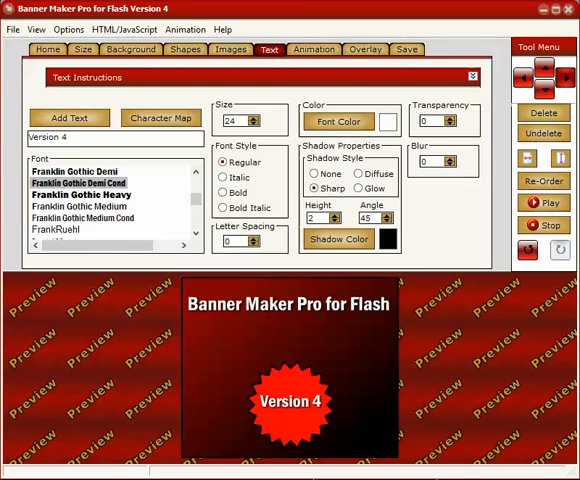
# - Nudge Version 4 slightly lower and set its font to FunctionLH
pyautogui.click(544, 89)
pyautogui.click(544, 89)
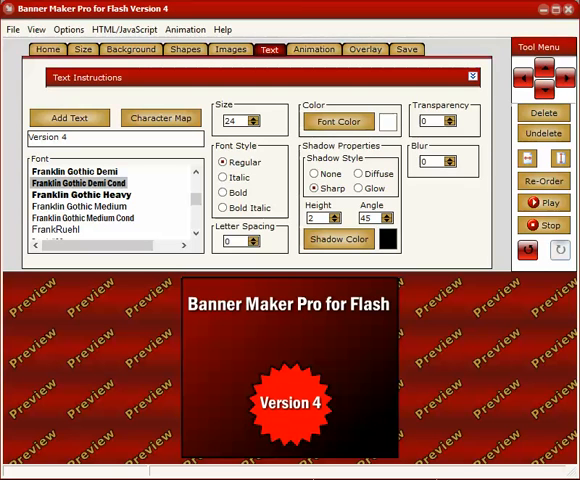
pyautogui.press('Tab')
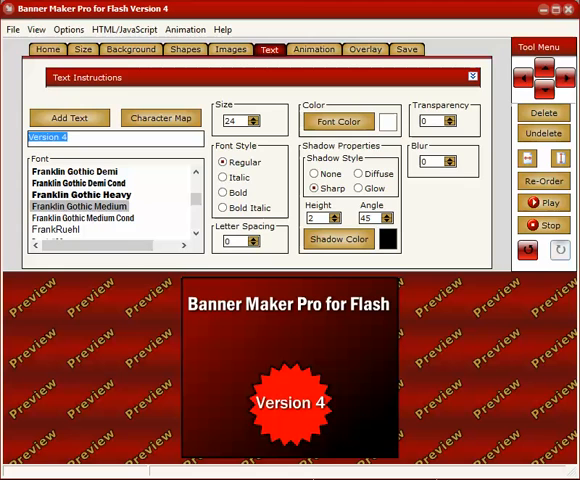
pyautogui.press('Tab')
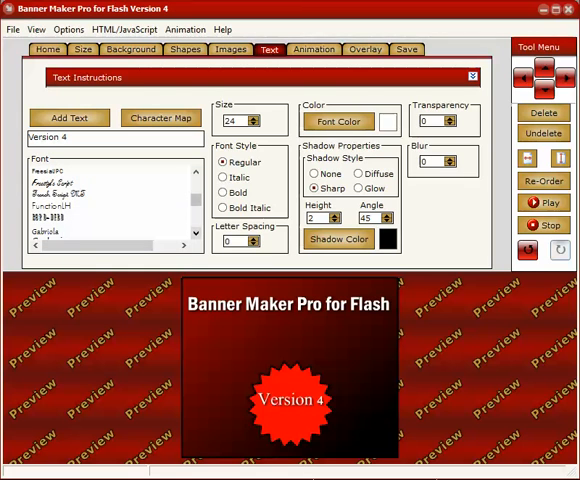
pyautogui.press('Down')
pyautogui.press('Down')
pyautogui.press('Down')
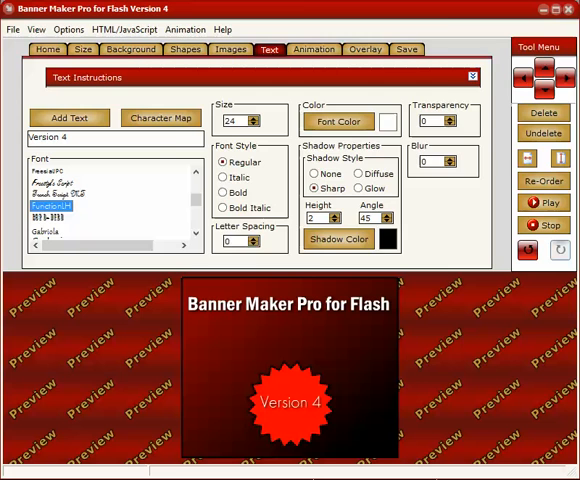
# - Make the Version 4 text yellow and bold
pyautogui.click(338, 121)
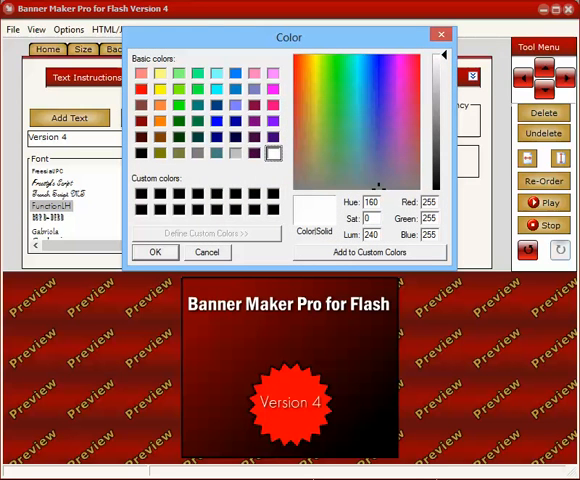
pyautogui.click(160, 88)
pyautogui.click(155, 252)
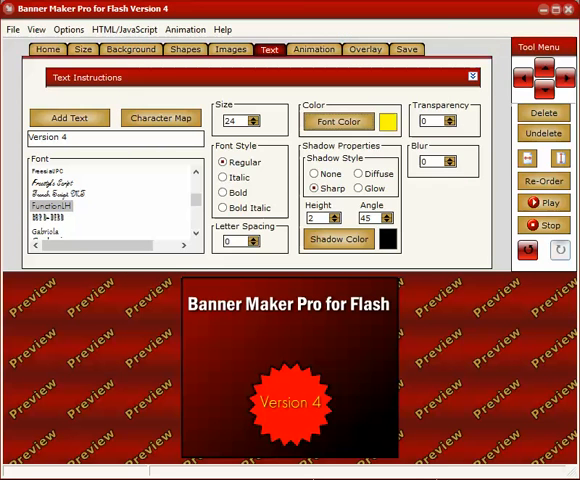
pyautogui.click(222, 192)
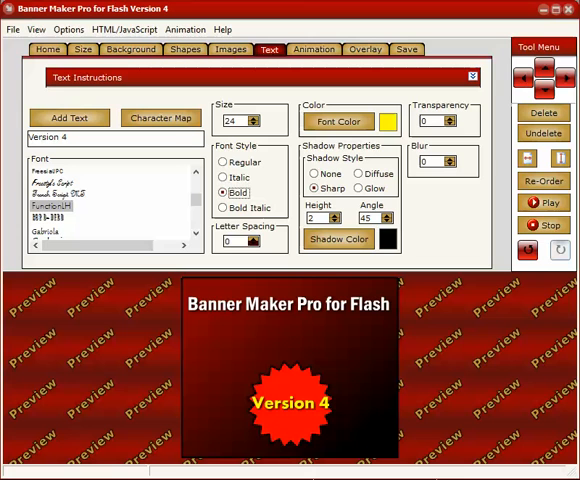
# - Set the Version 4 letter spacing to -1
pyautogui.click(254, 244)
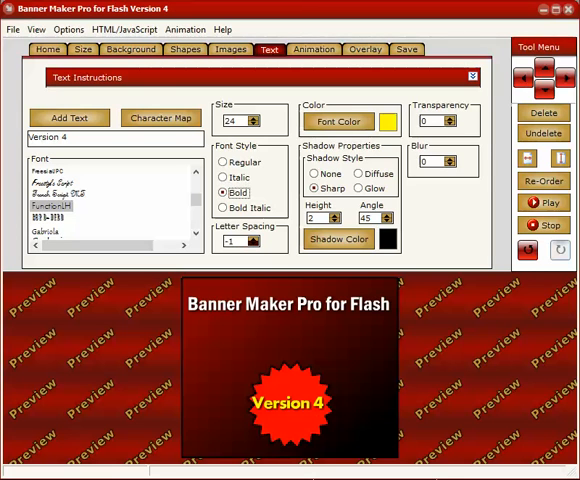
pyautogui.click(254, 244)
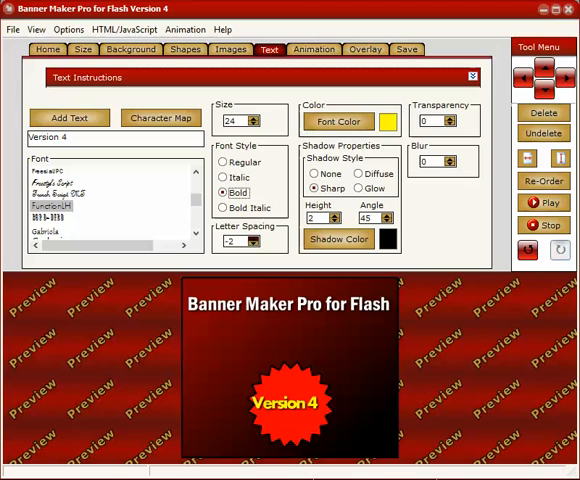
pyautogui.click(254, 237)
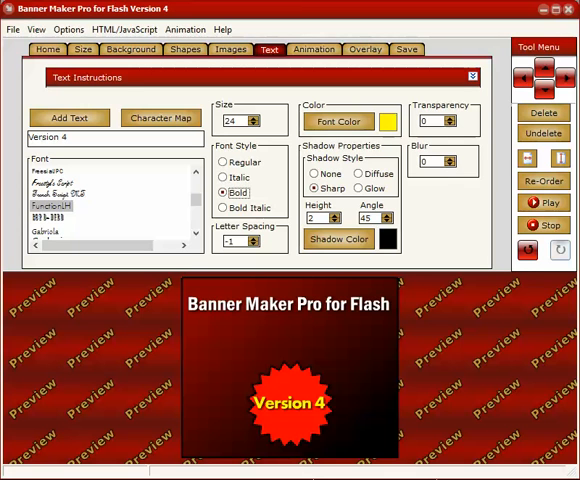
# - Give the star shape a 360 Spin Clockwise In Place animation at a slower speed and replay it
pyautogui.click(314, 49)
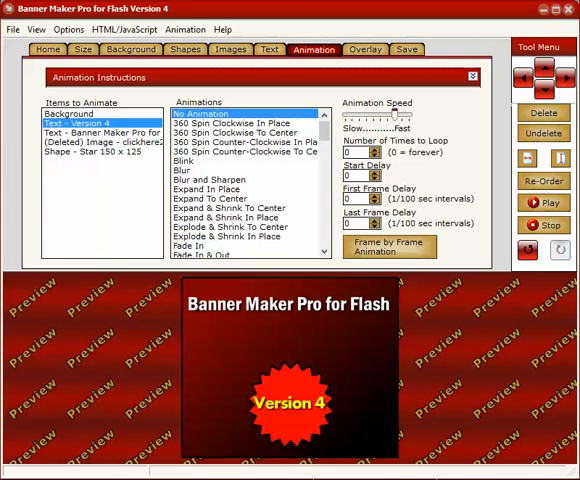
pyautogui.press('Down')
pyautogui.press('Down')
pyautogui.press('Down')
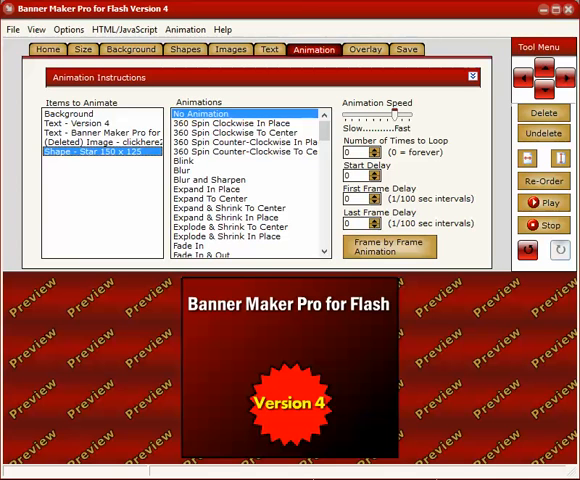
pyautogui.press('Down')
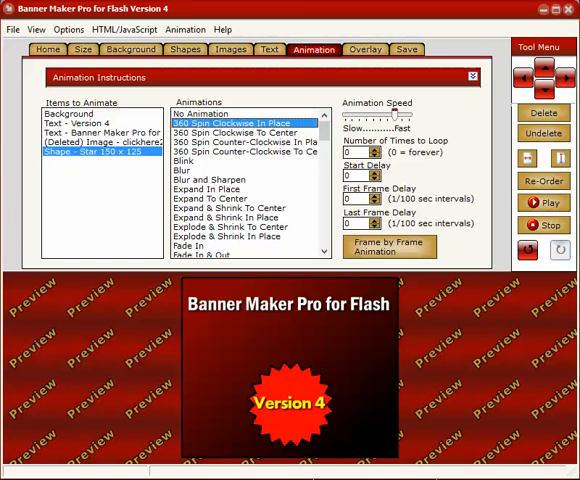
pyautogui.click(543, 202)
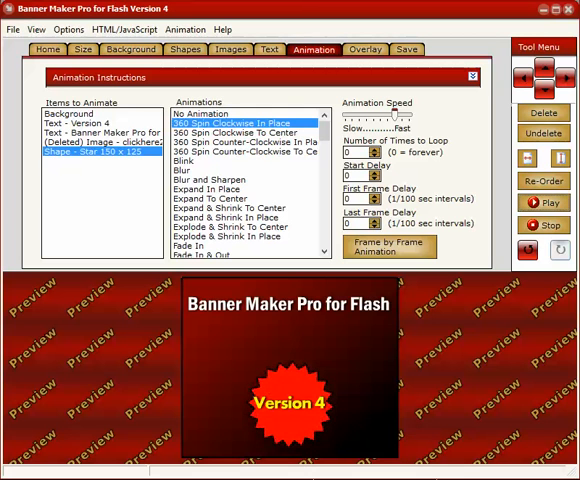
pyautogui.moveTo(395, 114); pyautogui.dragTo(358, 114)
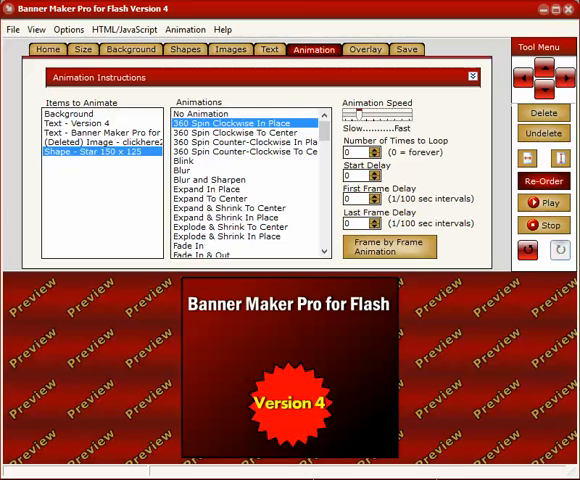
pyautogui.click(545, 202)
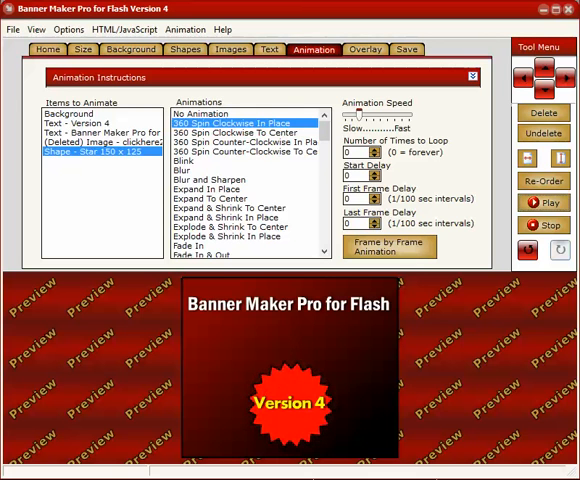
# - Apply the Scramble text effect to the title with Last Frame Delay 150 and play it
pyautogui.press('Up')
pyautogui.press('Up')
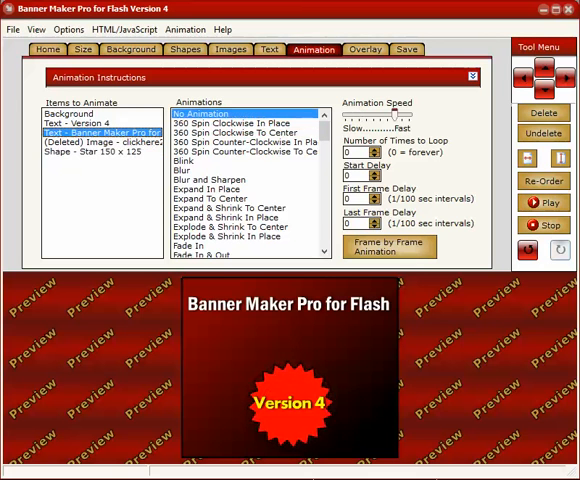
pyautogui.scroll(-10, 250, 185)
pyautogui.scroll(-5, 250, 185)
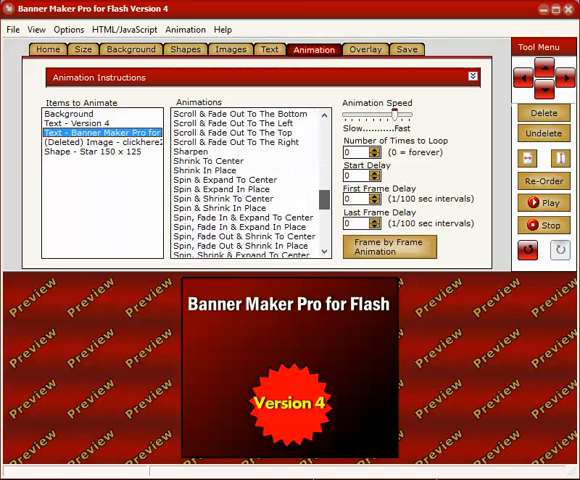
pyautogui.scroll(-2, 250, 185)
pyautogui.scroll(-1, 250, 185)
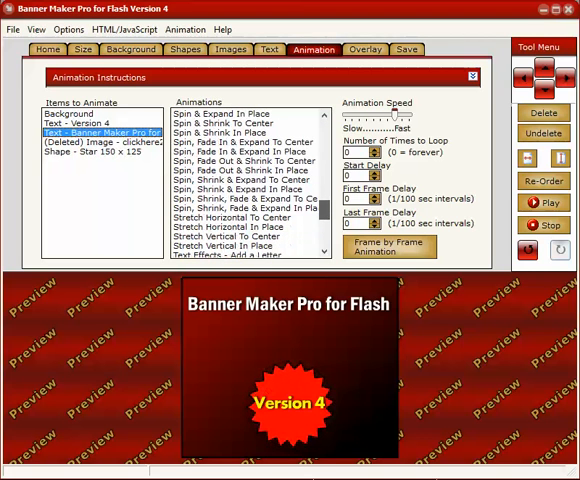
pyautogui.scroll(-5, 250, 185)
pyautogui.scroll(-2, 250, 185)
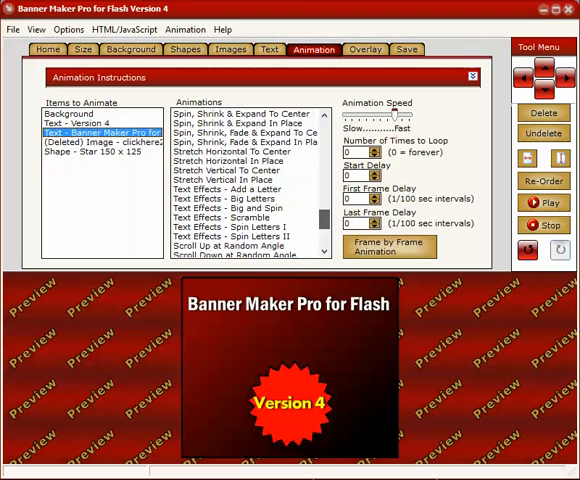
pyautogui.click(222, 217)
pyautogui.click(548, 203)
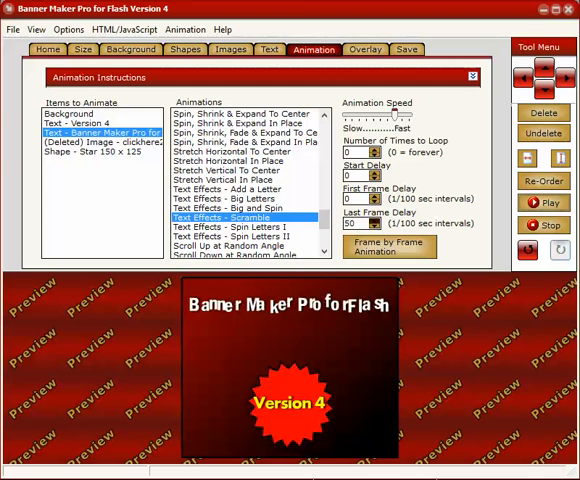
pyautogui.write('150')
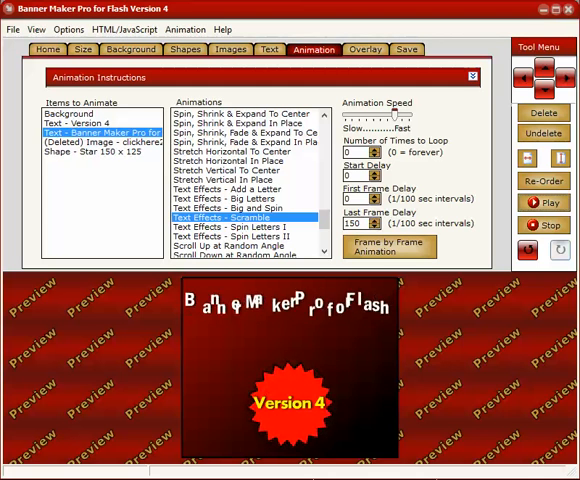
pyautogui.click(545, 203)
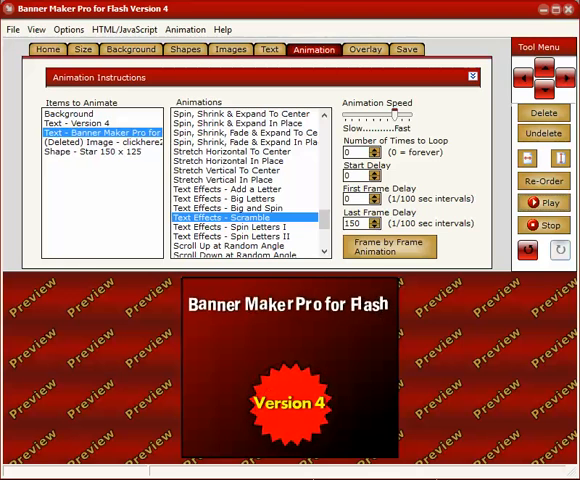
# - Try the Leaves overlay animation, play it, then revert to No Animation
pyautogui.hotkey('ctrl', 'Tab')
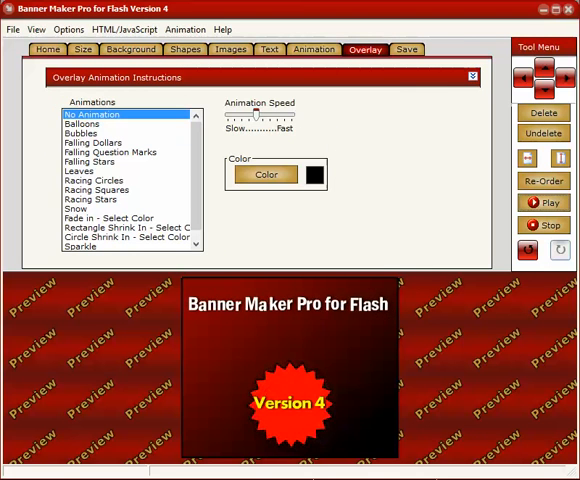
pyautogui.click(79, 171)
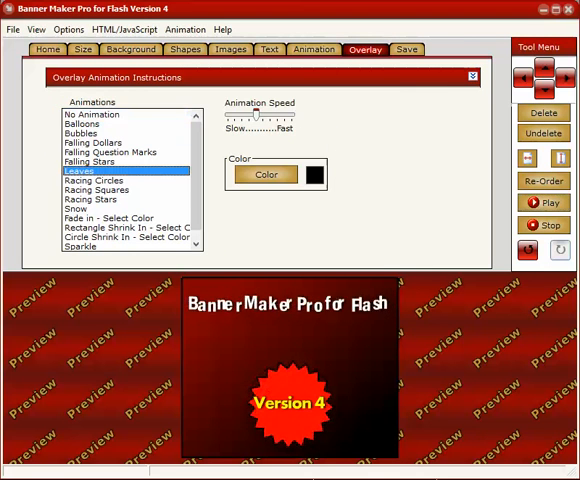
pyautogui.click(543, 203)
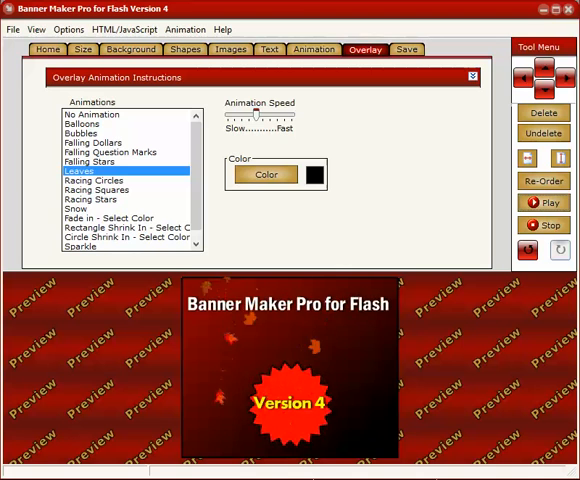
pyautogui.press('Home')
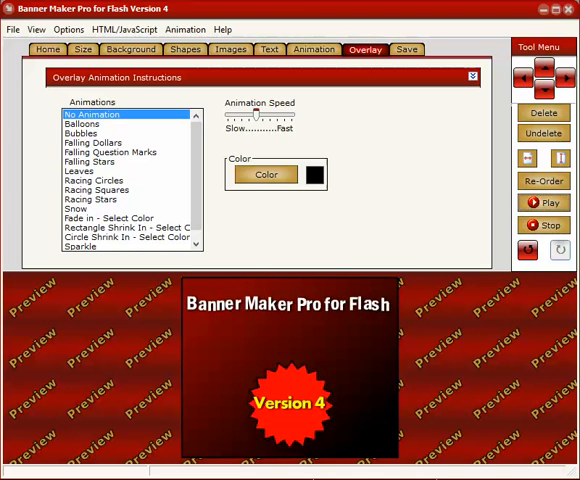
# - Start saving the banner, then cancel Save Options to change the link first
pyautogui.hotkey('ctrl', 'Tab')
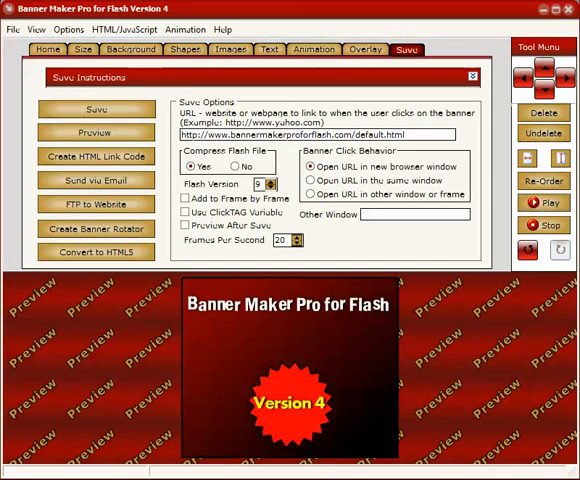
pyautogui.press('Tab')
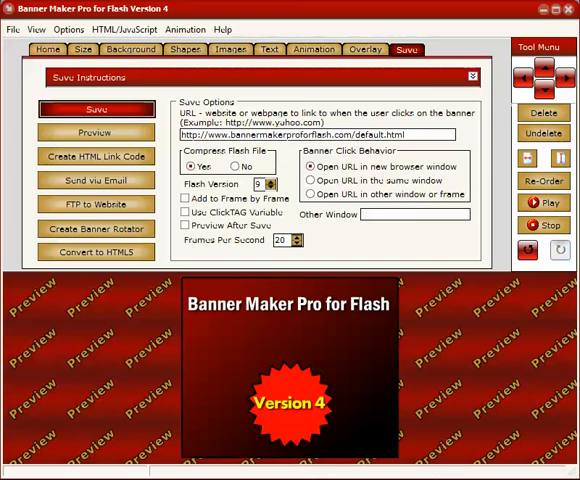
pyautogui.press('Return')
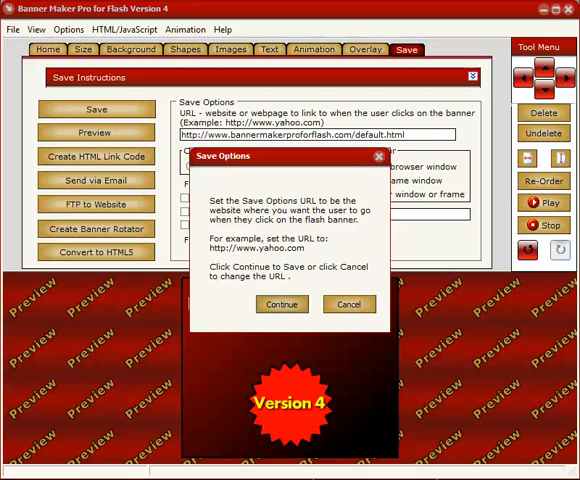
pyautogui.press('Tab')
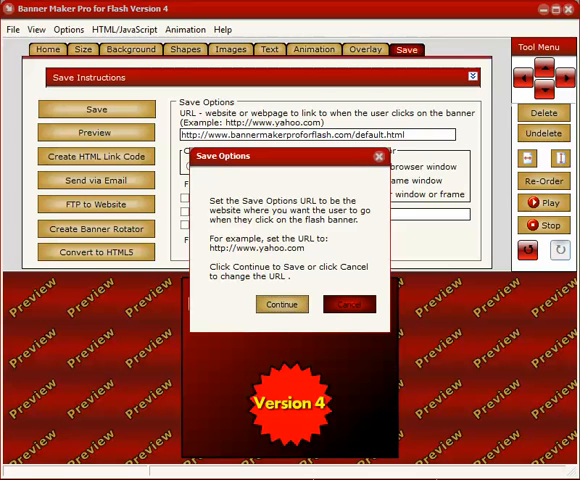
pyautogui.write('====')
pyautogui.press('Return')
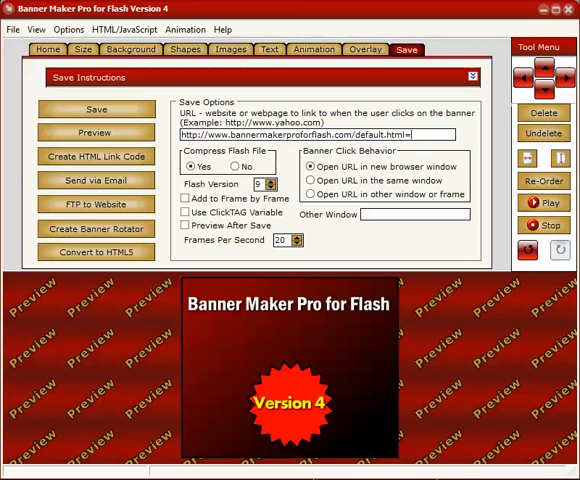
pyautogui.press('BackSpace')
pyautogui.press('BackSpace')
pyautogui.press('BackSpace')
pyautogui.press('BackSpace')
pyautogui.press('BackSpace')
pyautogui.press('BackSpace')
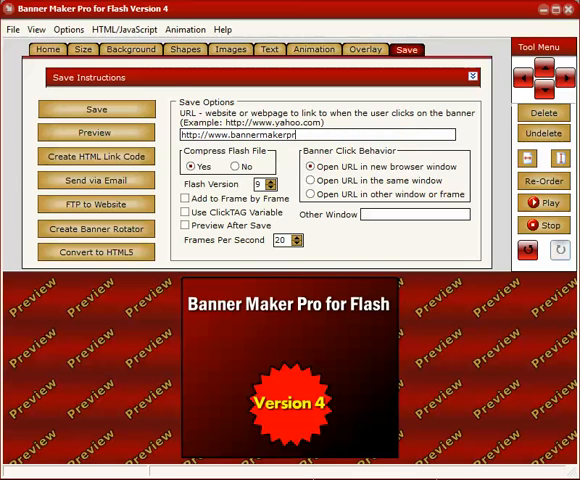
pyautogui.press('BackSpace')
pyautogui.press('BackSpace')
pyautogui.press('BackSpace')
pyautogui.write('google.c')
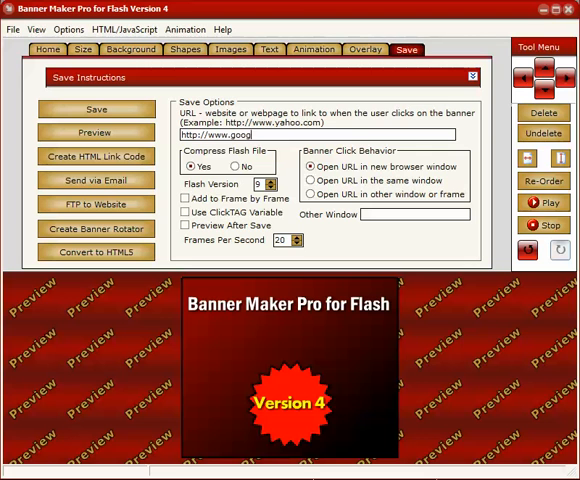
pyautogui.write('om')
# - Save the banner as test.swf, replacing the suggested version.swf name
pyautogui.click(96, 109)
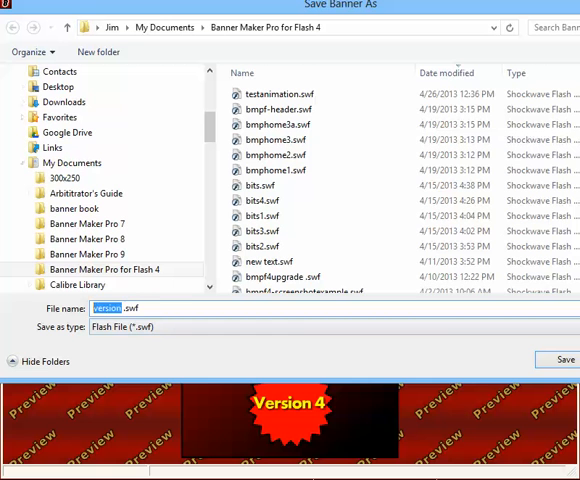
pyautogui.press('BackSpace')
pyautogui.write('est')
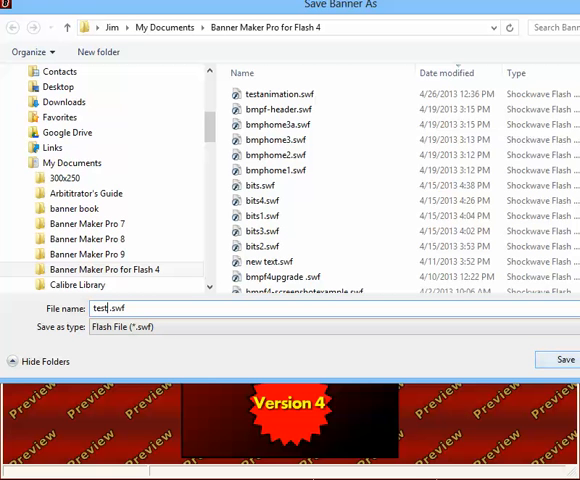
pyautogui.press('Return')
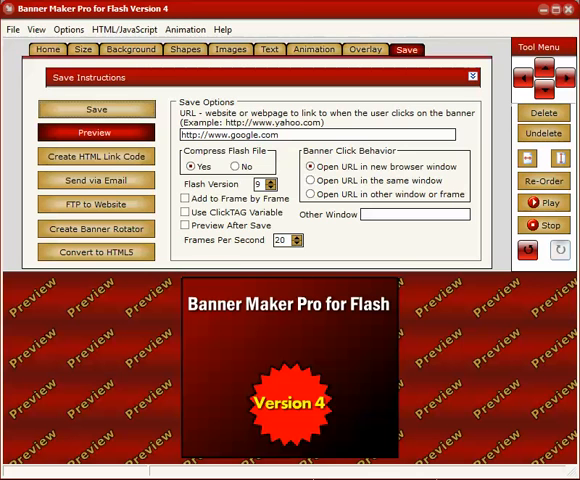
# - Preview test.swf in Internet Explorer, showing 300 × 250, 14KB file information
pyautogui.click(96, 132)
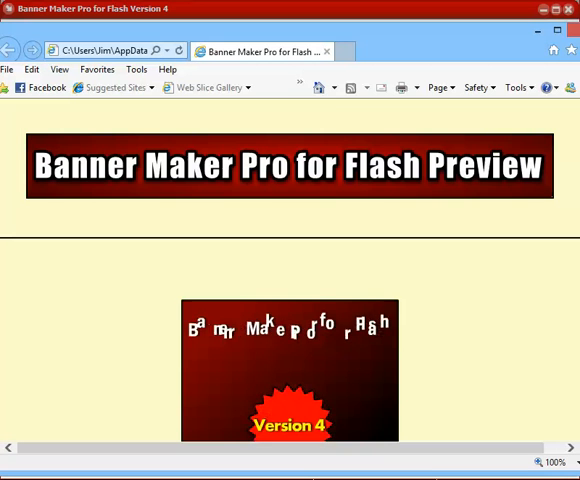
pyautogui.scroll(-3, 290, 270)
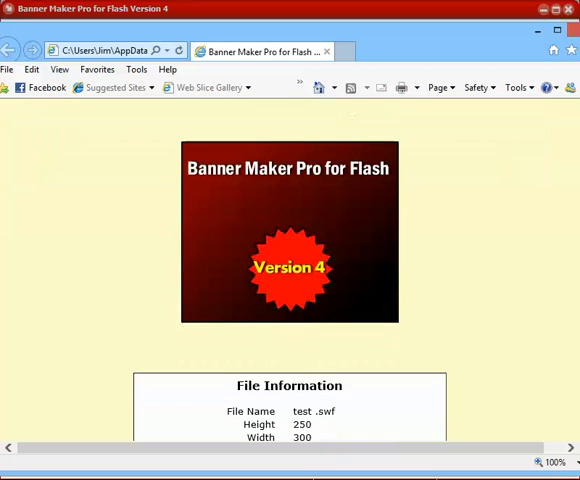
pyautogui.scroll(-1, 290, 270)
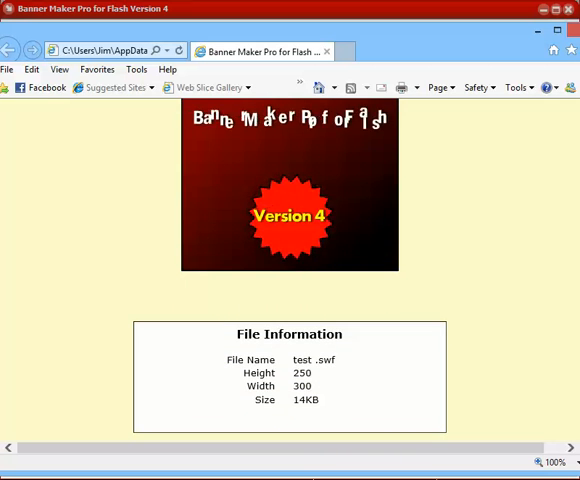
pyautogui.scroll(4, 290, 270)
pyautogui.scroll(-3, 290, 270)
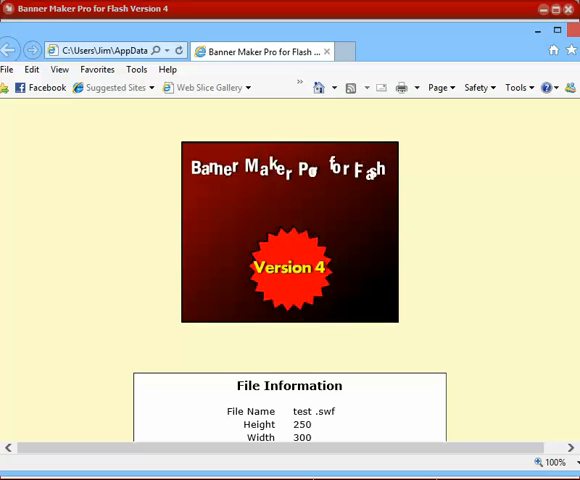
pyautogui.scroll(3, 290, 270)
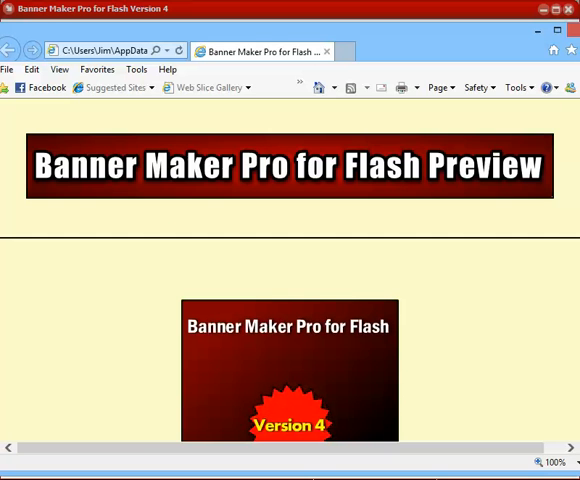